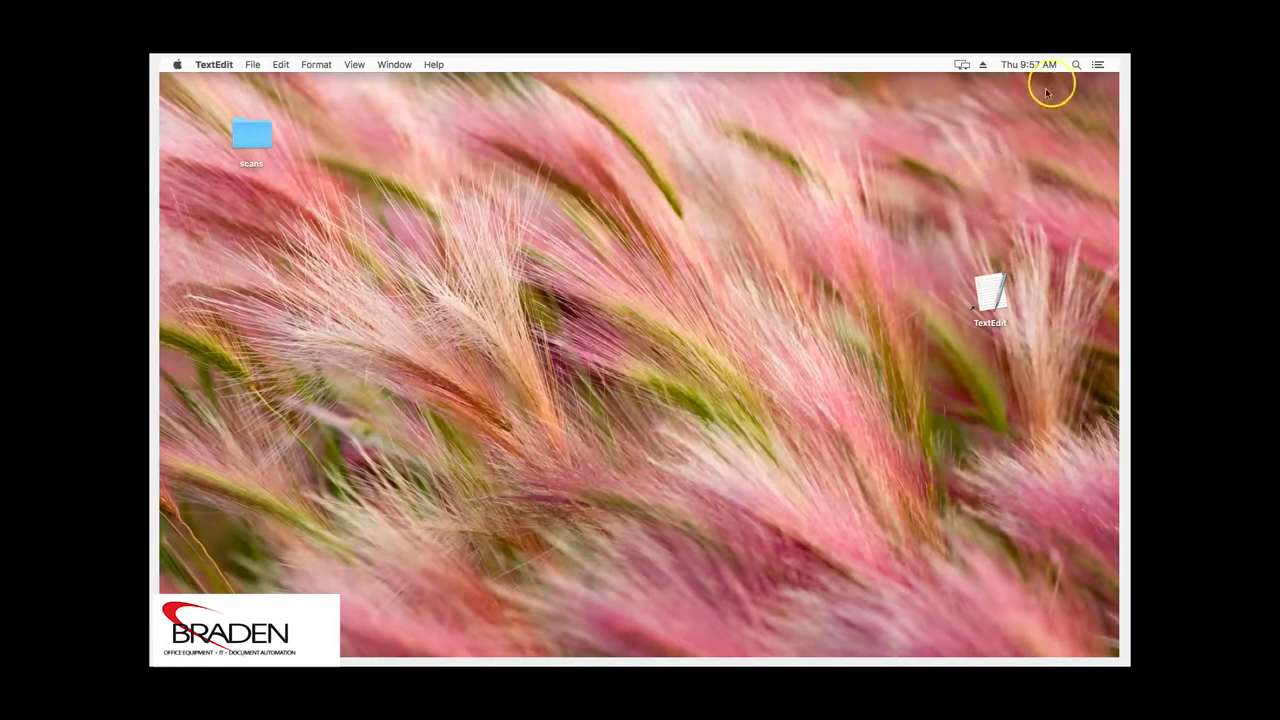
# Launch Terminal from Spotlight and run cupsctl WebInterface=yes to enable the CUPS web interface
pyautogui.click(1076, 65)
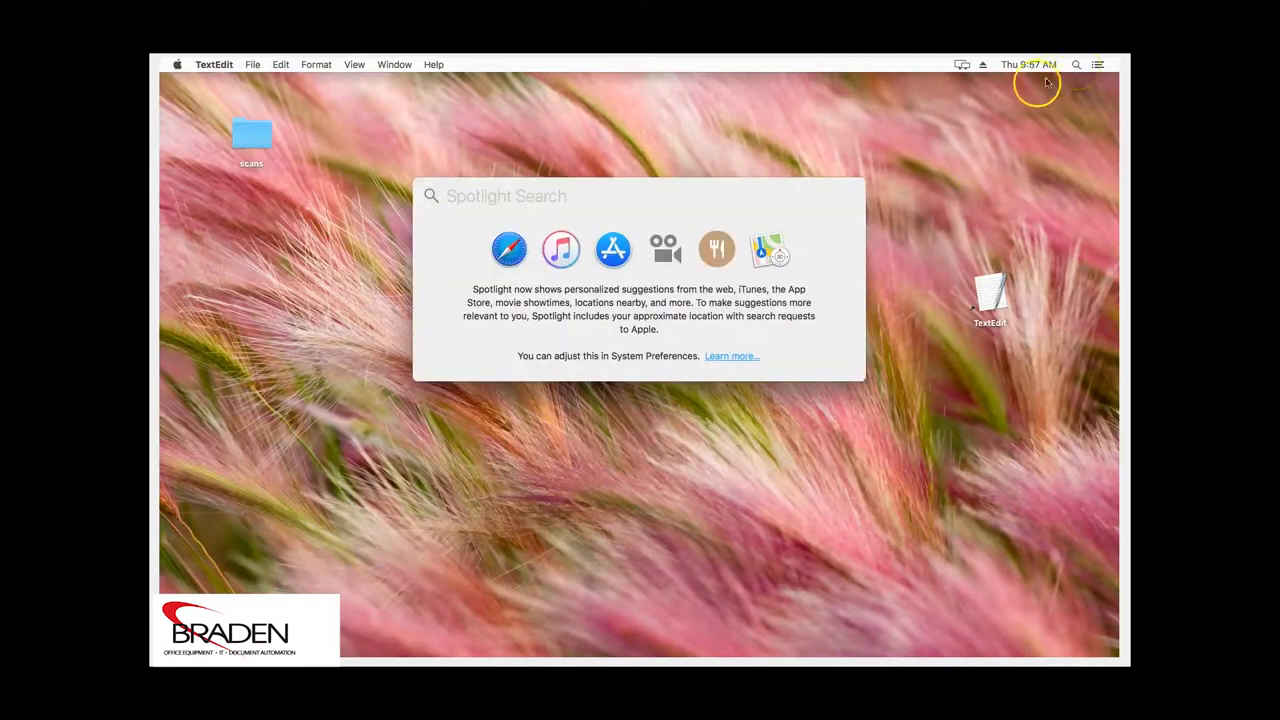
pyautogui.write('termi')
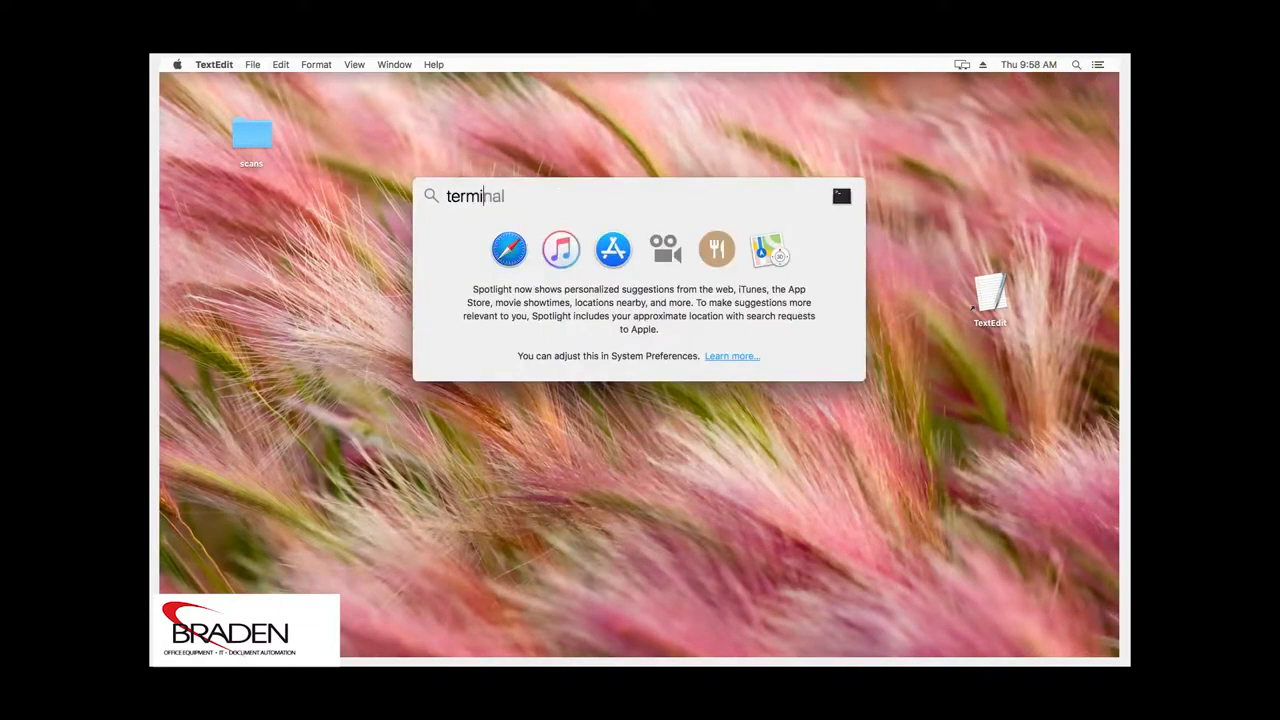
pyautogui.press('Return')
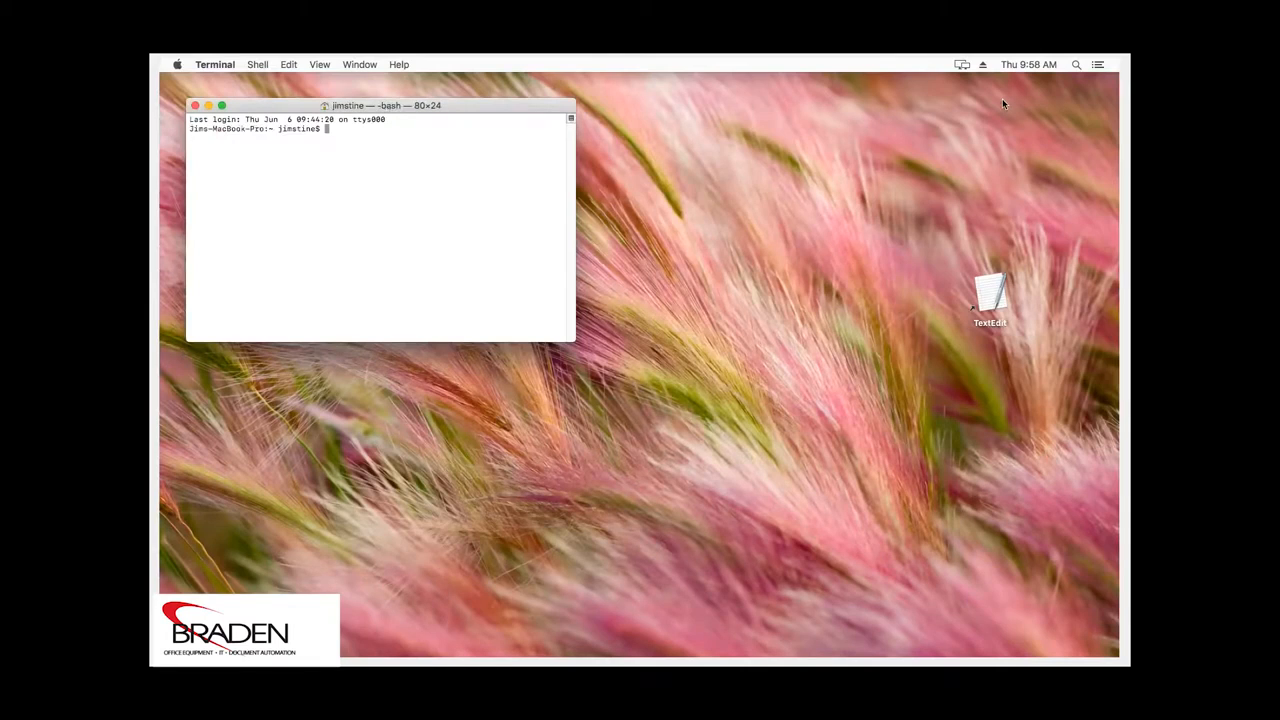
pyautogui.write('cupsctl WebInterface=yes')
pyautogui.press('Return')
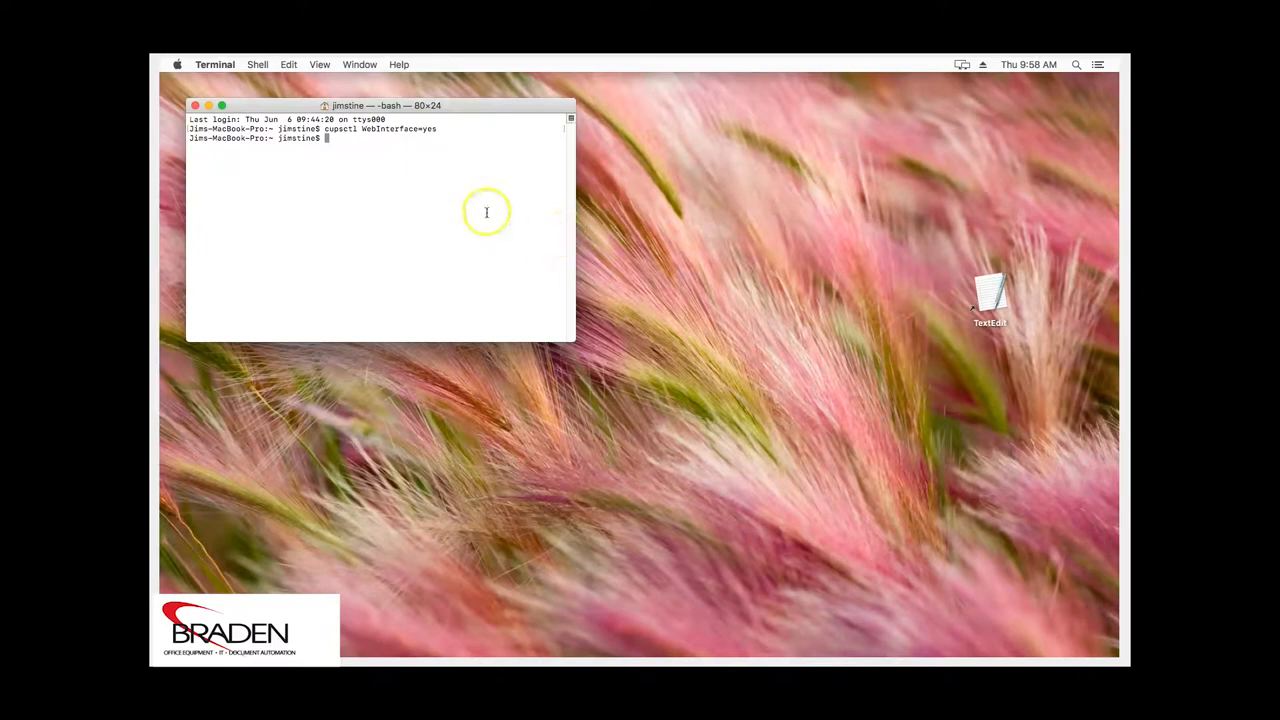
pyautogui.click(196, 106)
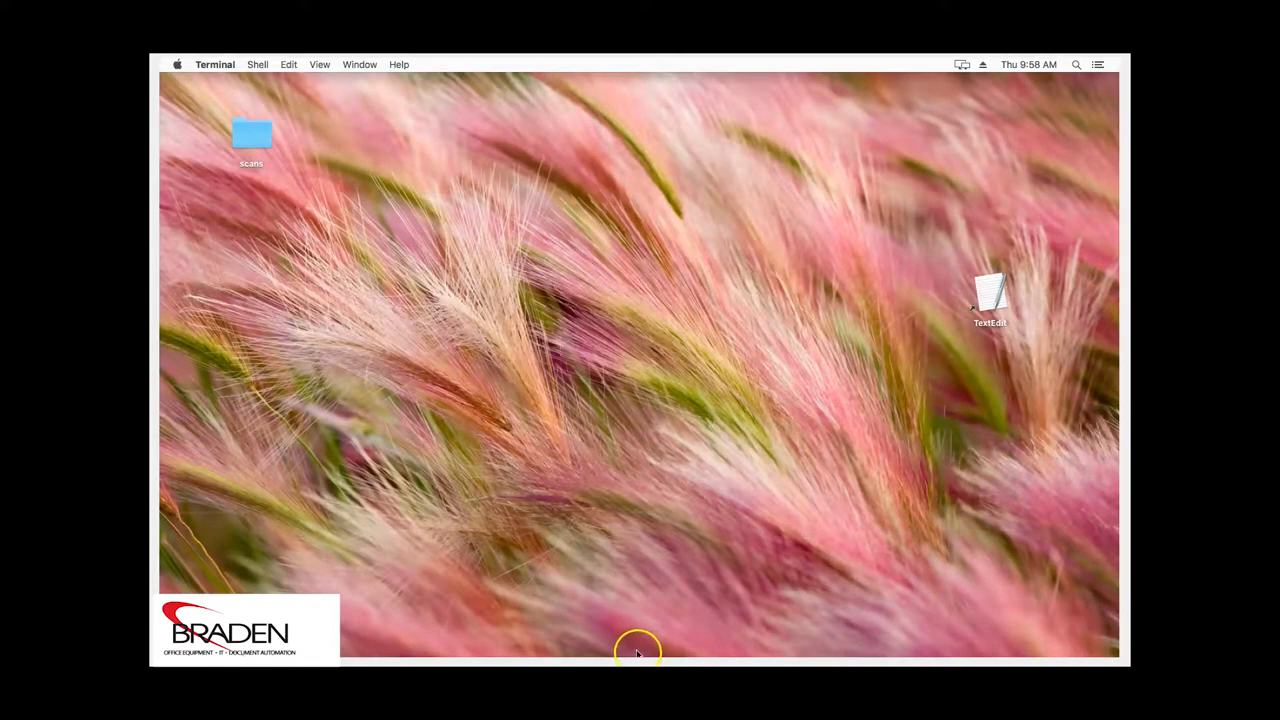
pyautogui.moveTo(637, 652)
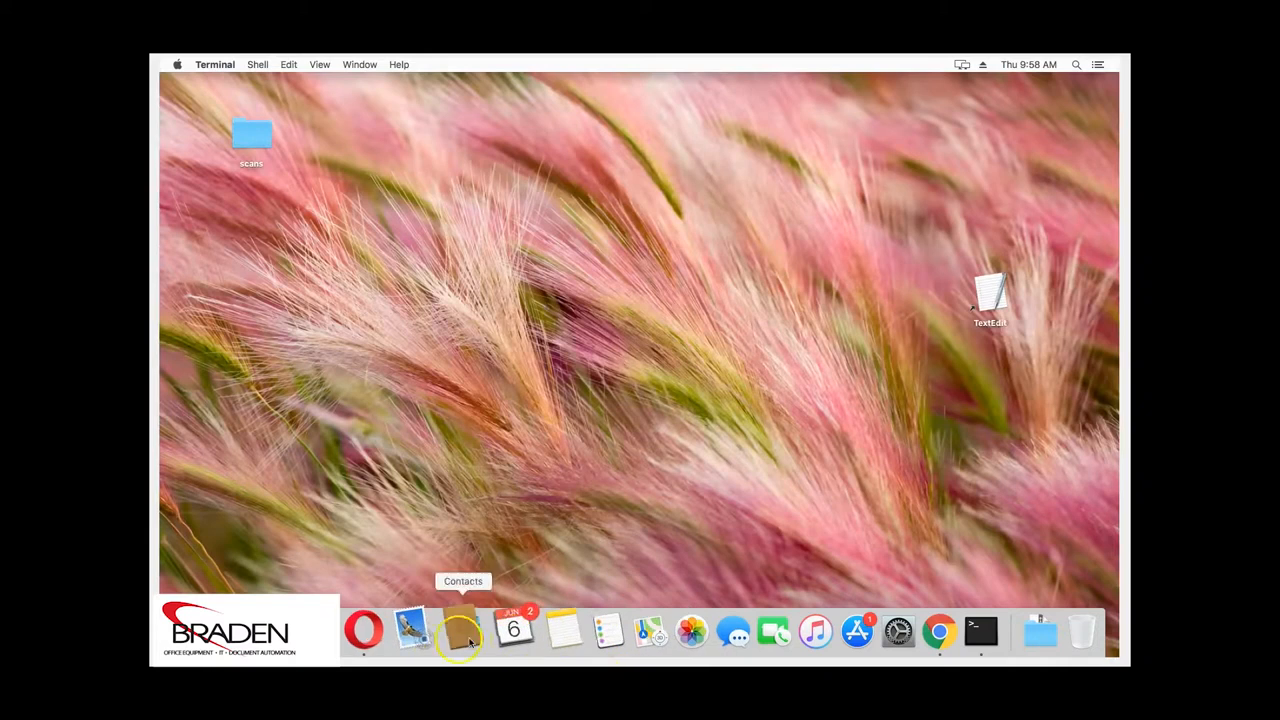
pyautogui.click(376, 630)
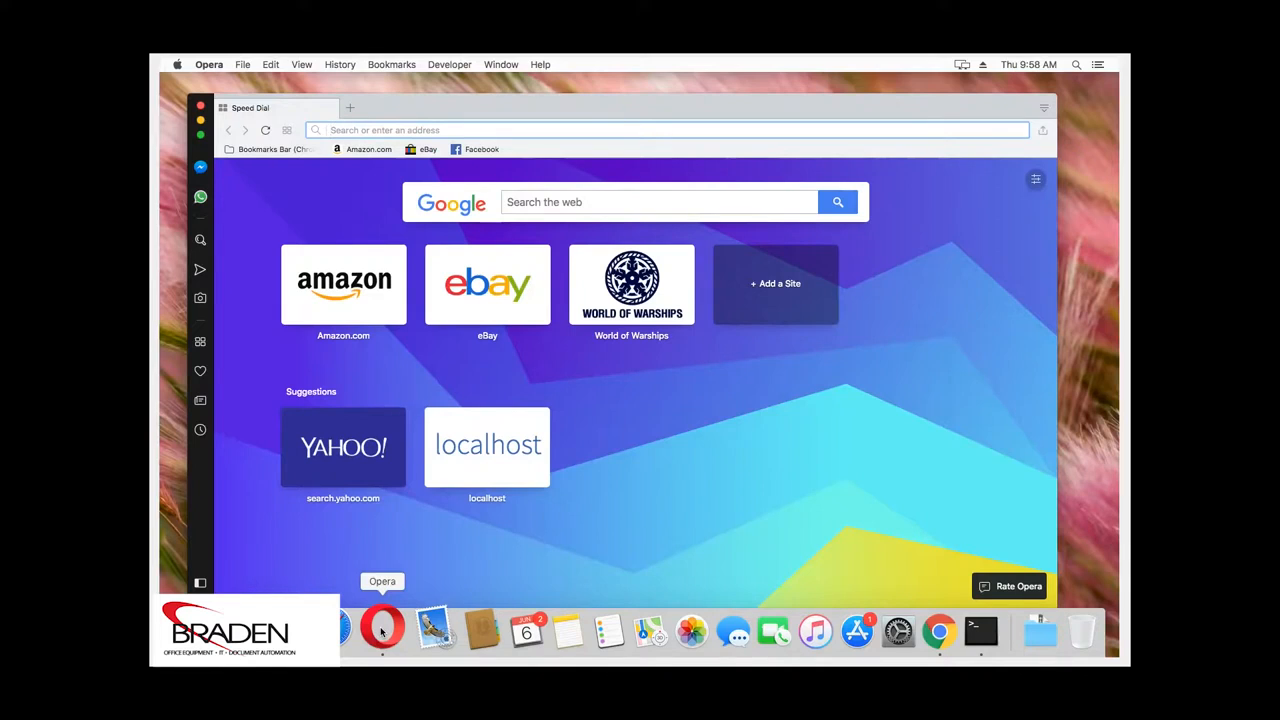
pyautogui.write('http')
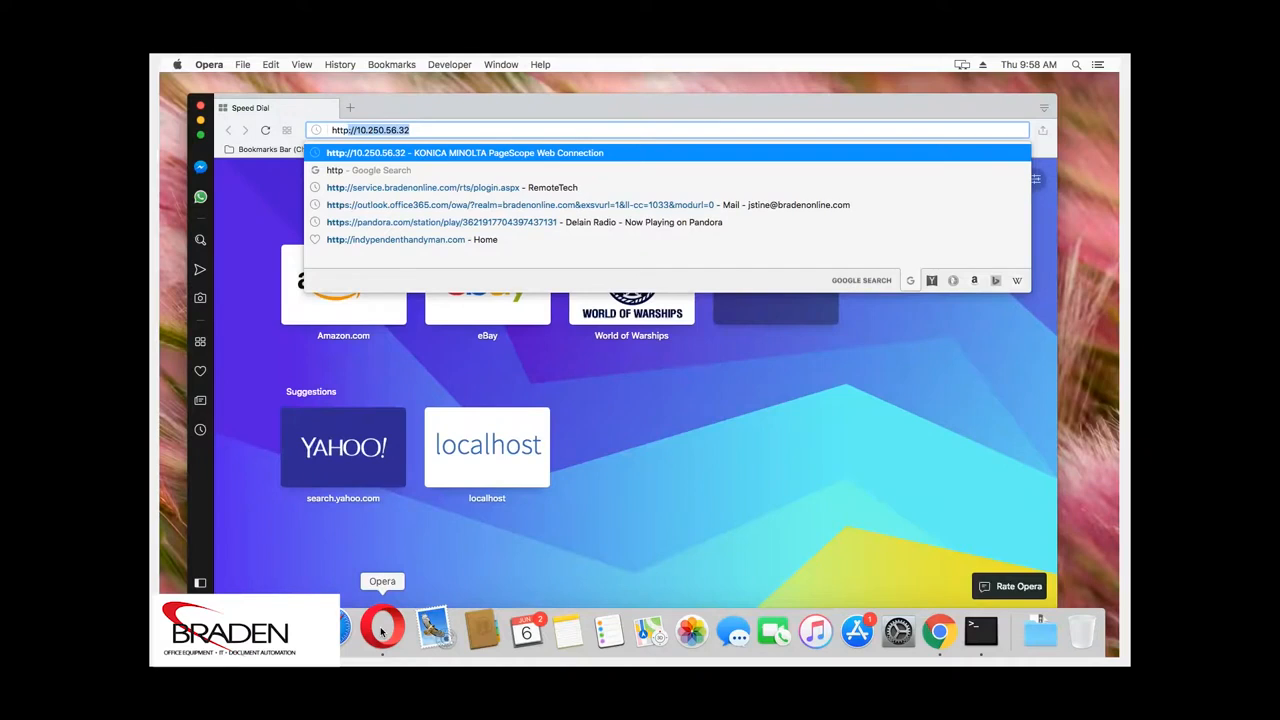
pyautogui.write('://local')
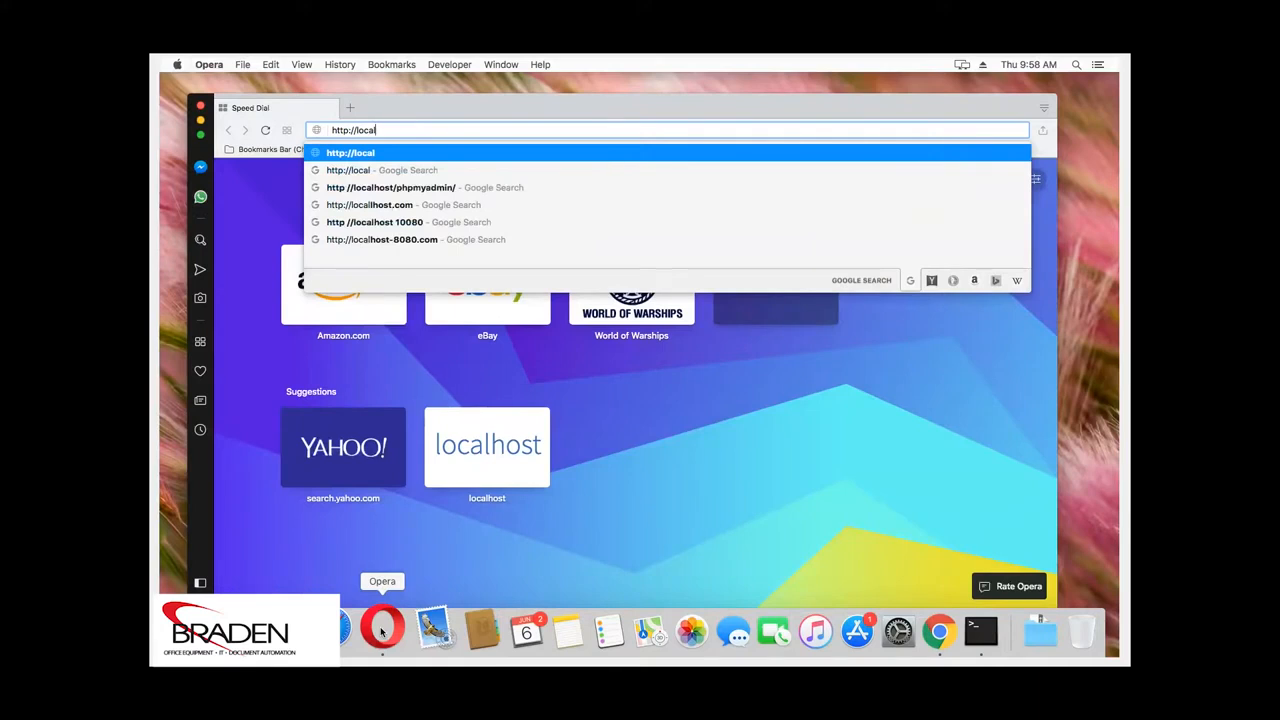
pyautogui.write('host')
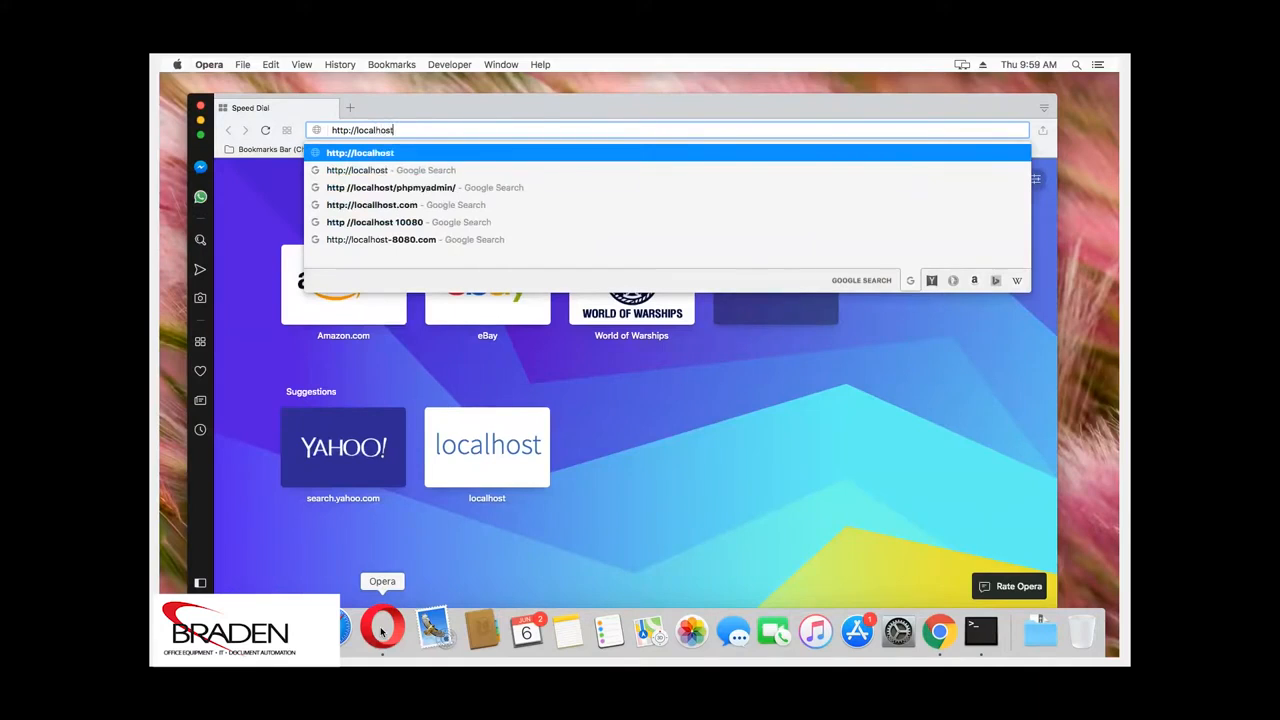
pyautogui.write(':')
pyautogui.write('6')
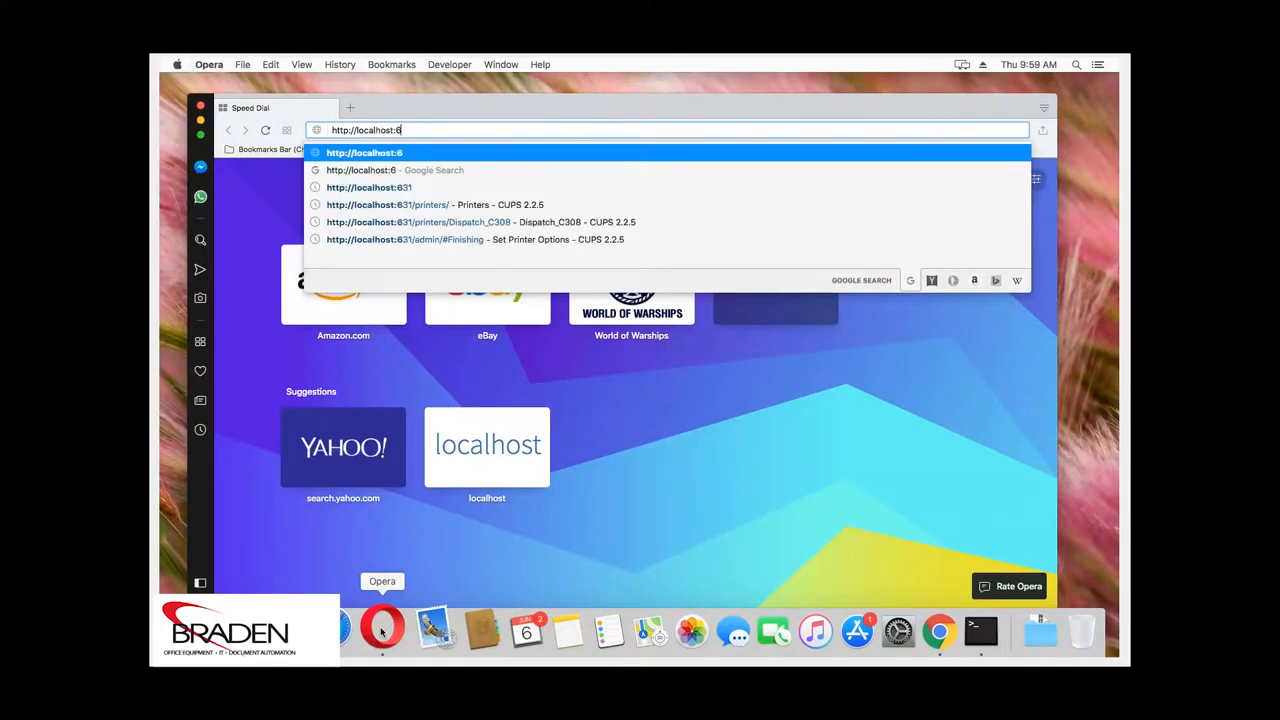
pyautogui.write('31/printers')
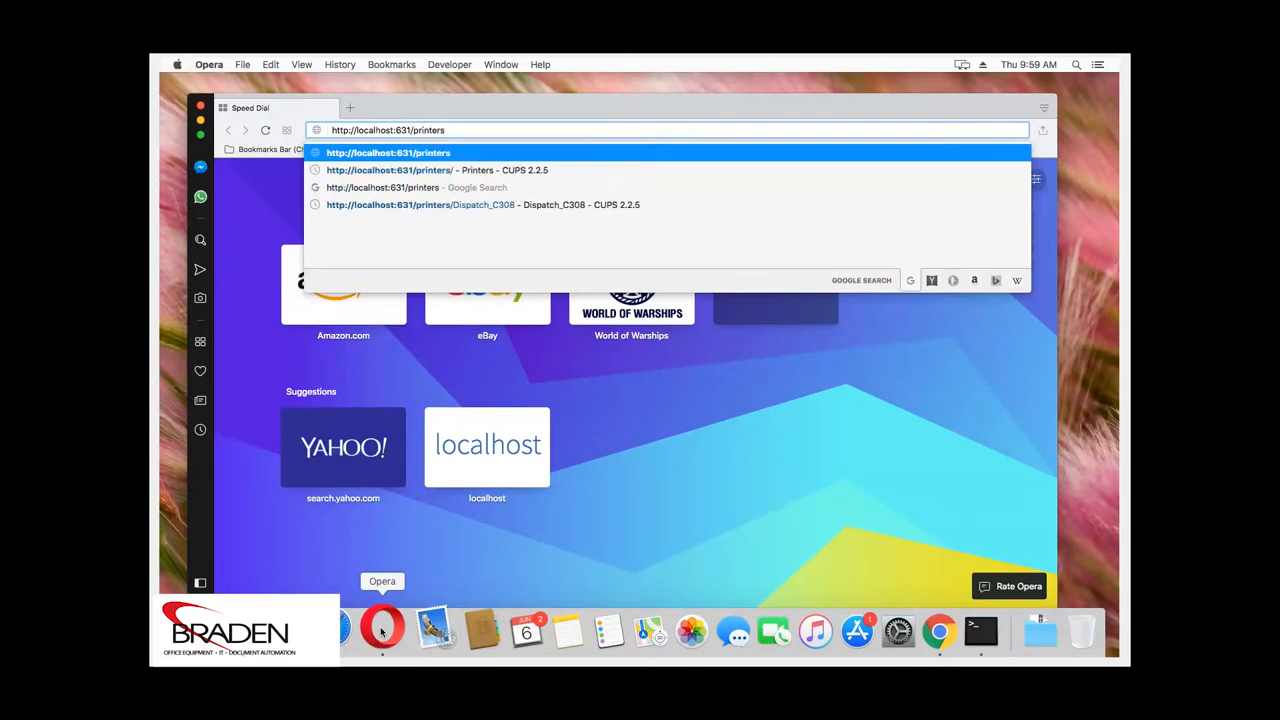
pyautogui.write('/')
# Load the CUPS Printers page and open Set Default Options for Dispatch_C308 from Administration
pyautogui.press('Return')
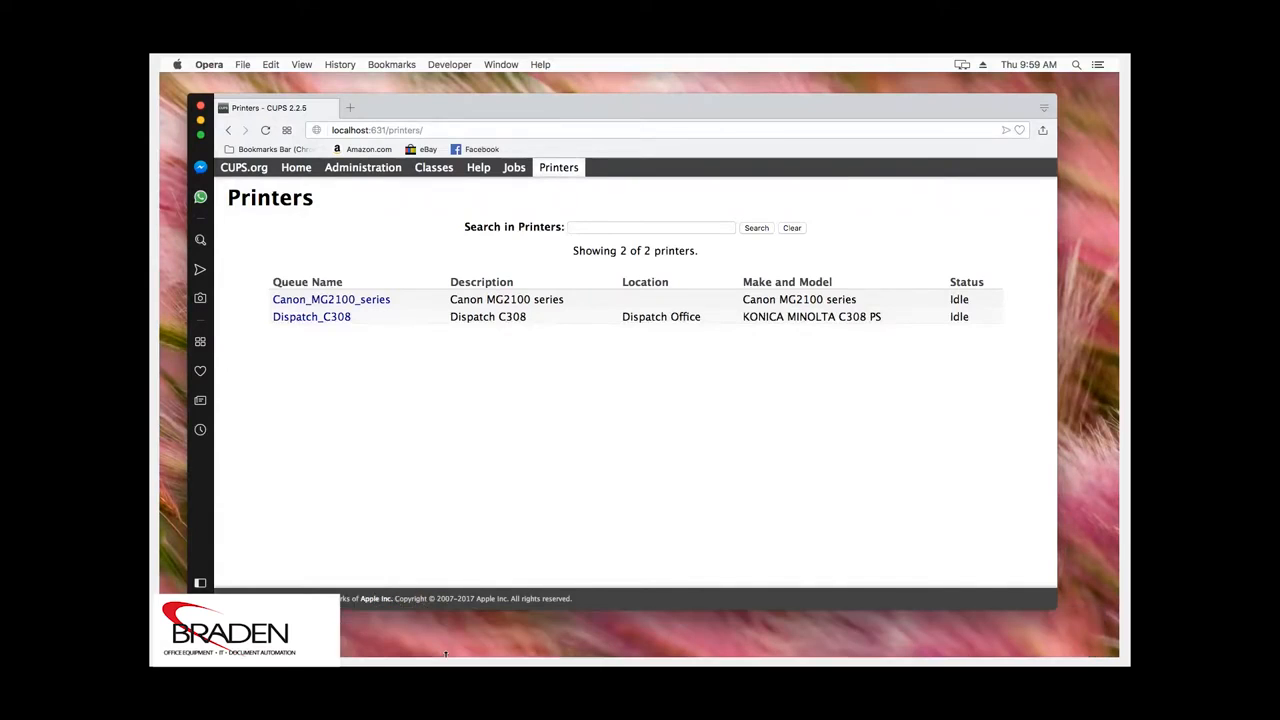
pyautogui.click(324, 318)
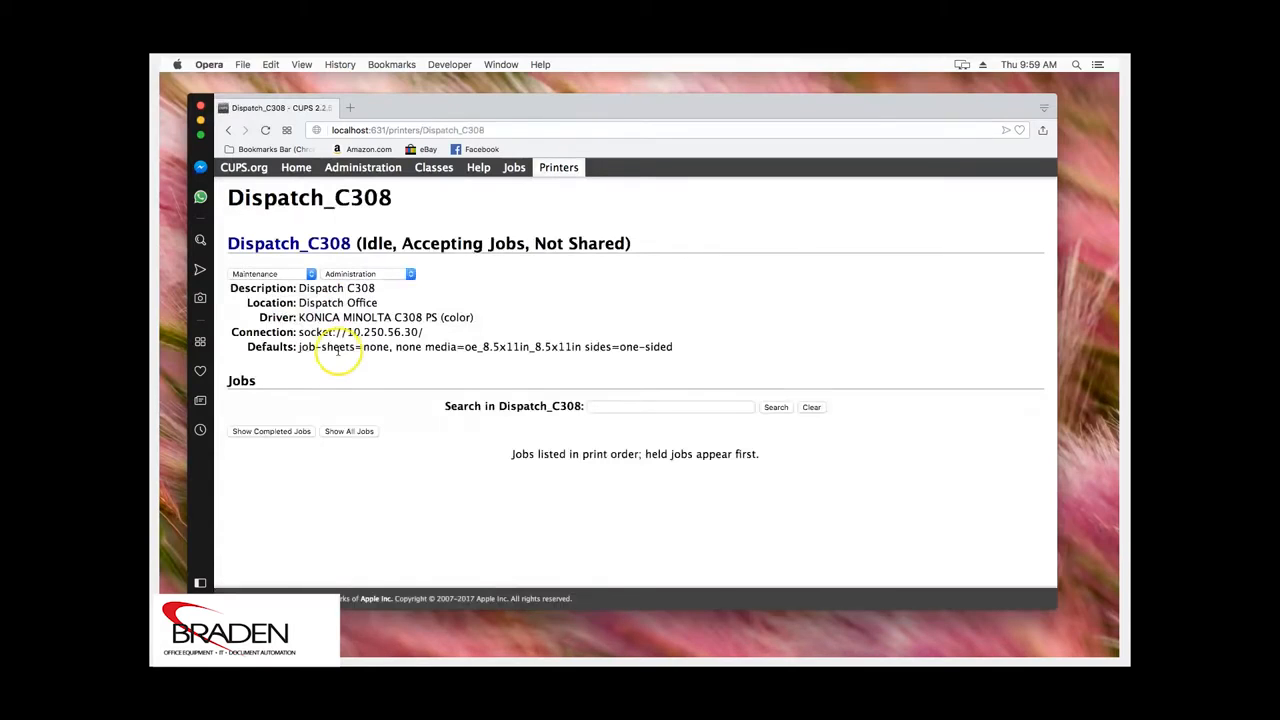
pyautogui.click(410, 276)
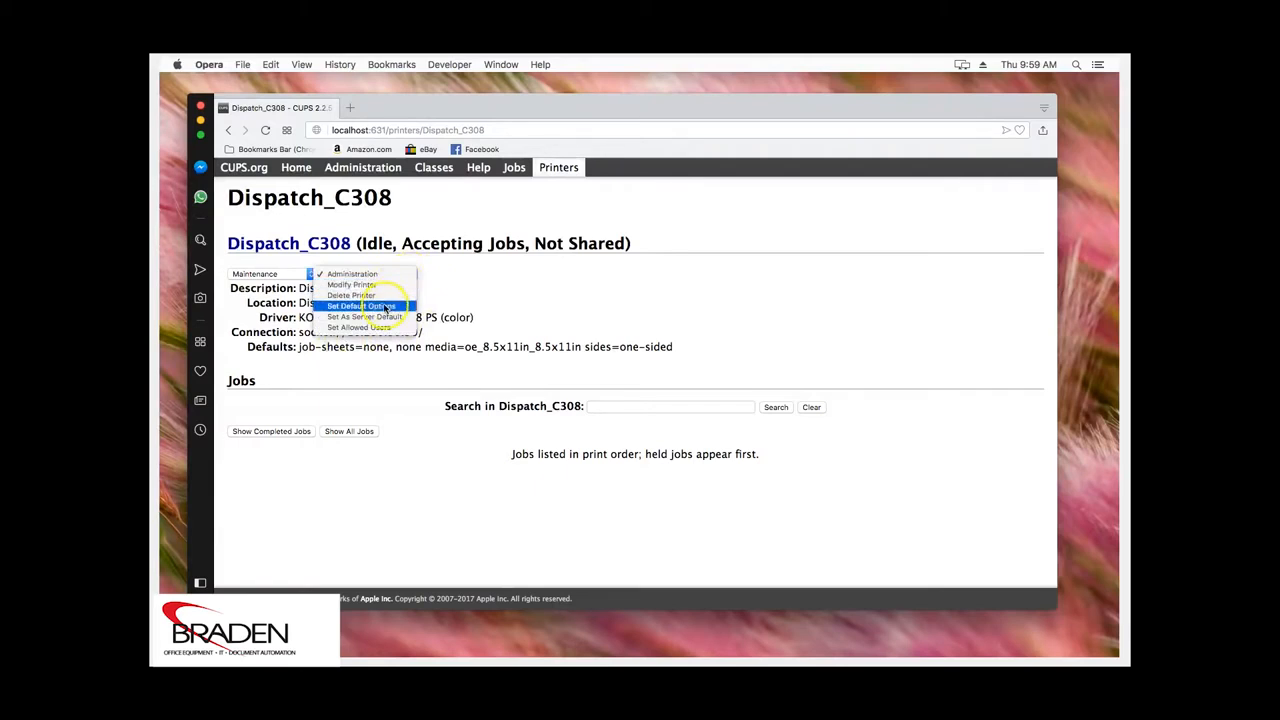
pyautogui.click(385, 307)
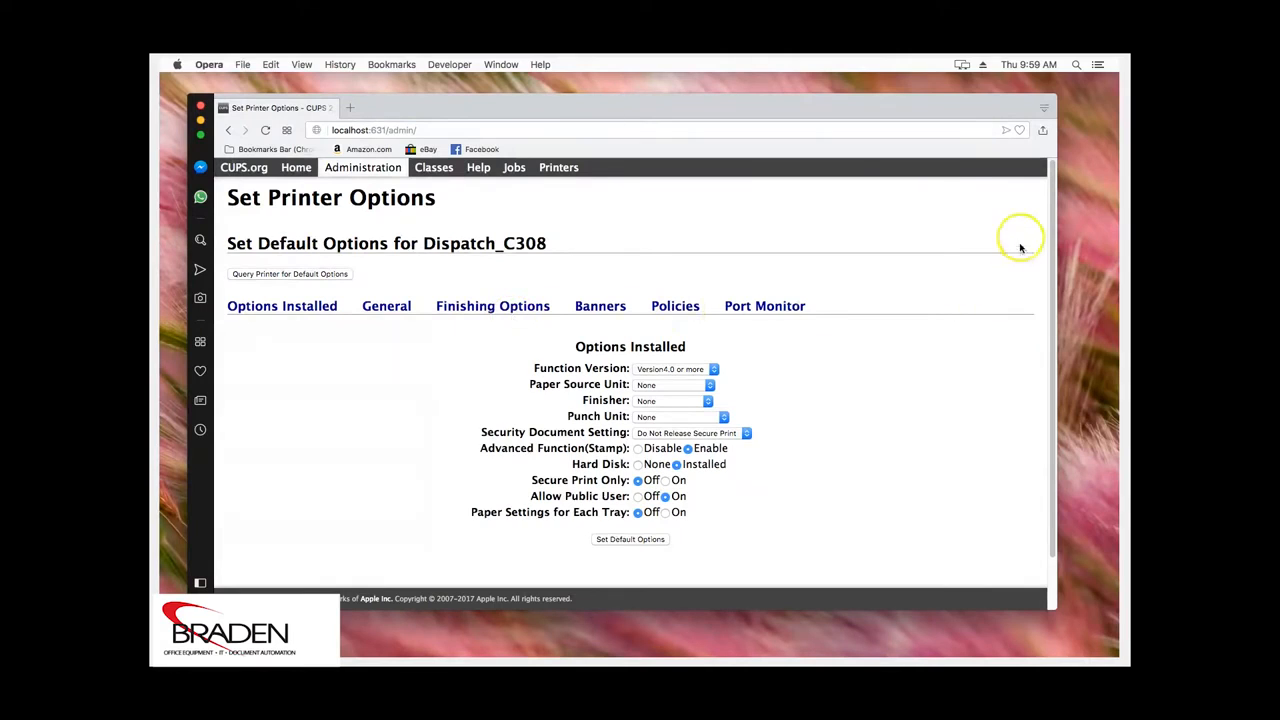
# Under Finishing Options, change Dispatch_C308's default Print Type from 2-Sided to 1-Sided
pyautogui.click(493, 310)
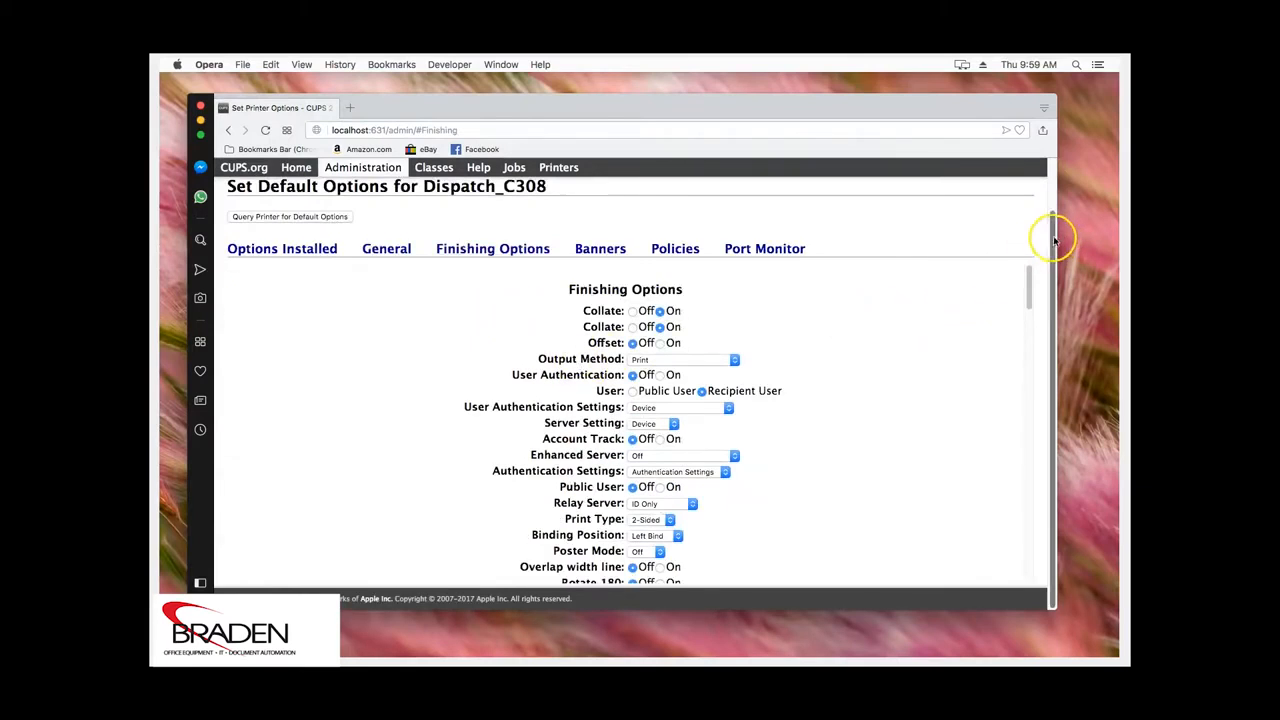
pyautogui.moveTo(1027, 288); pyautogui.dragTo(1026, 299)
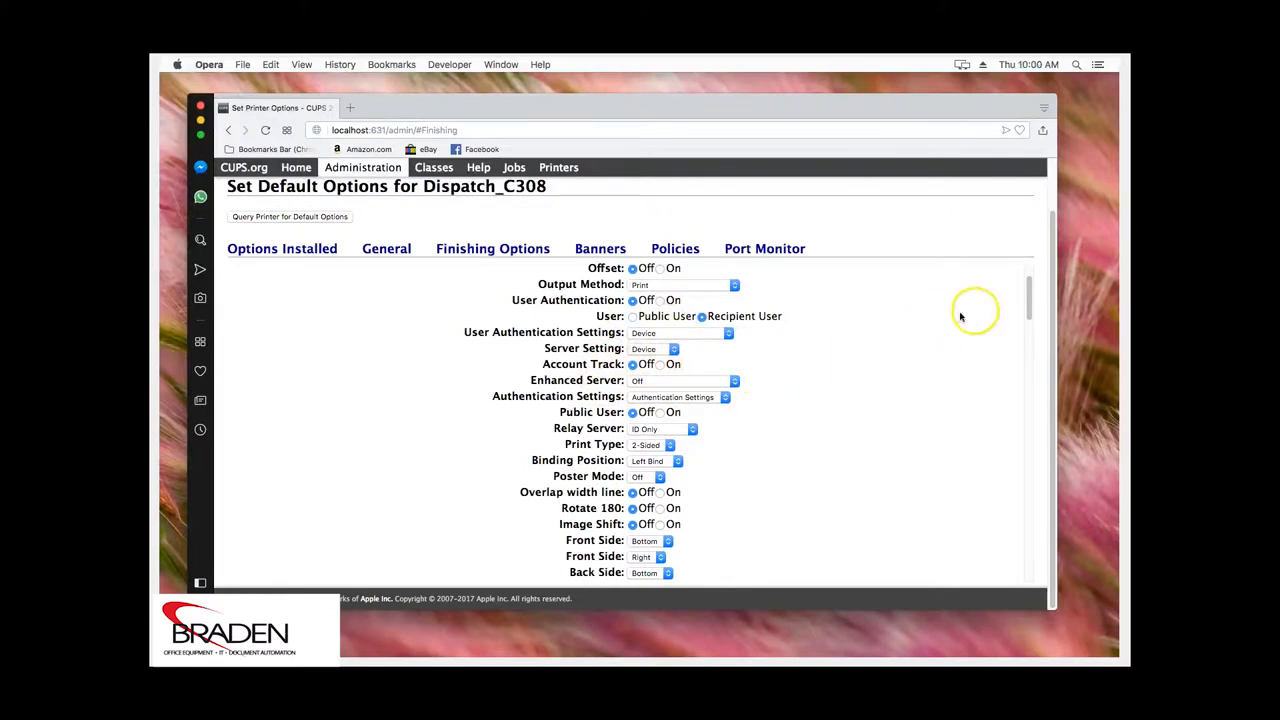
pyautogui.click(668, 445)
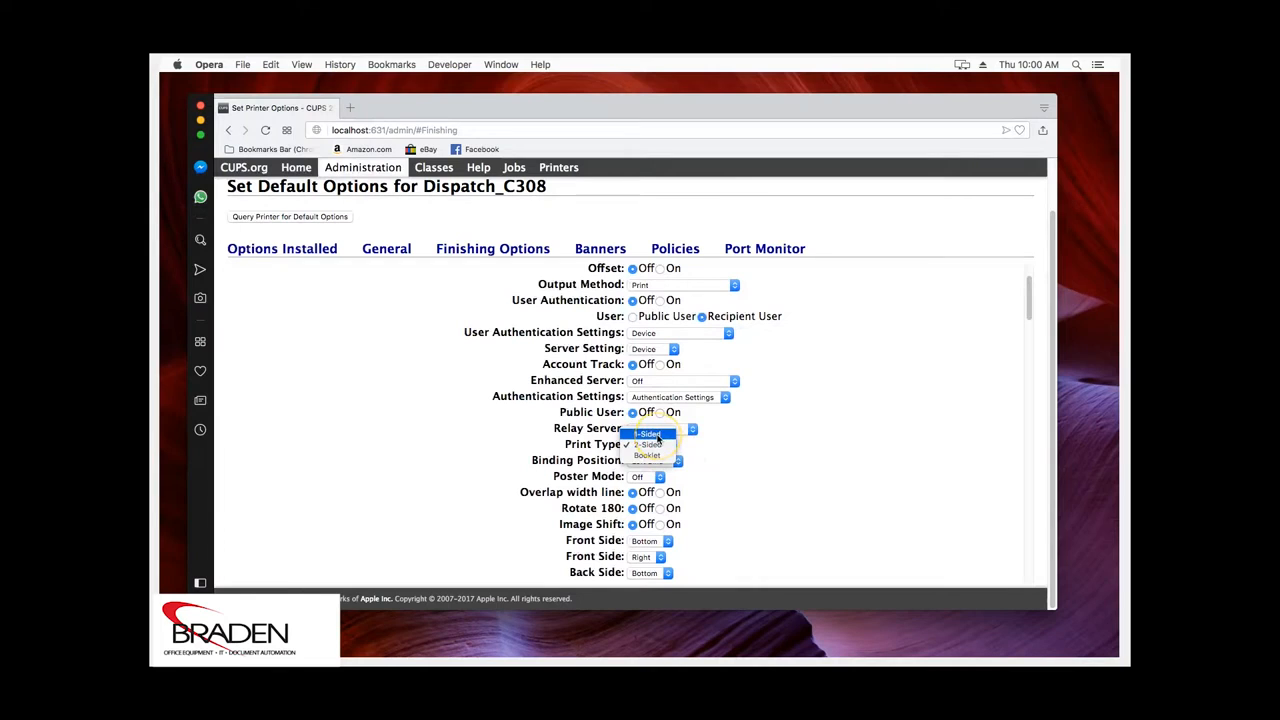
pyautogui.click(648, 434)
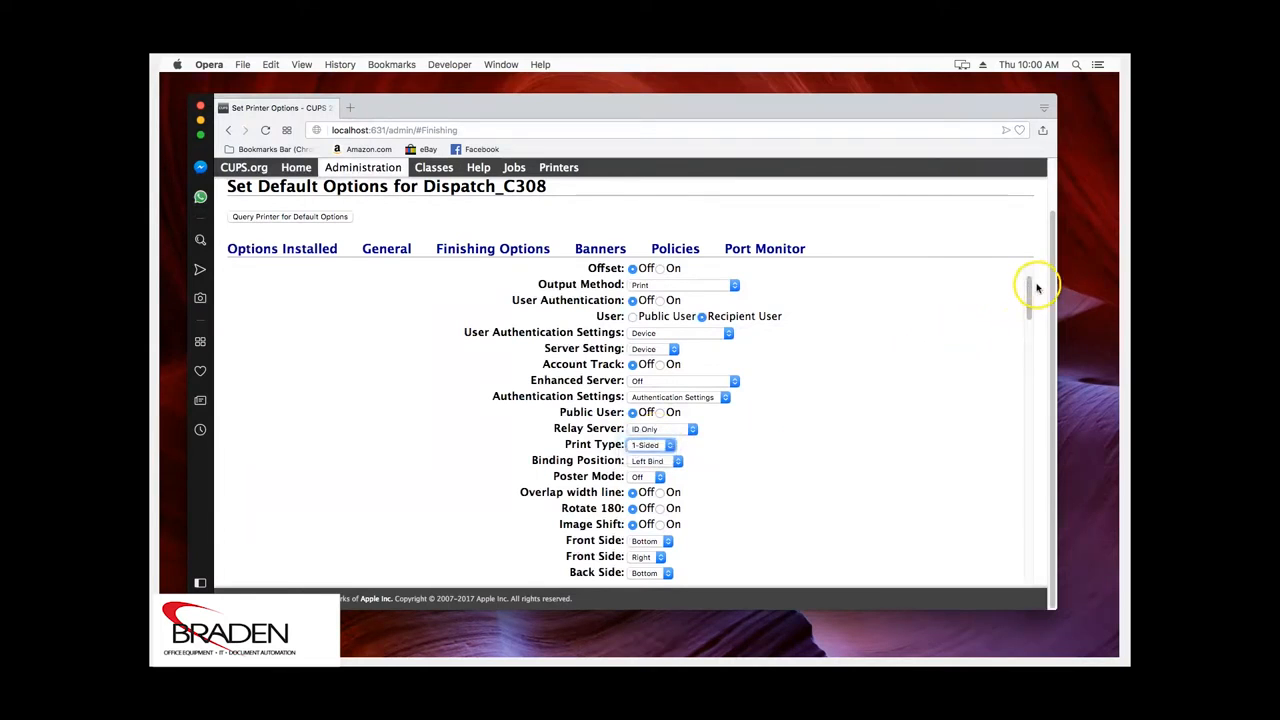
pyautogui.moveTo(1033, 288); pyautogui.dragTo(1029, 502)
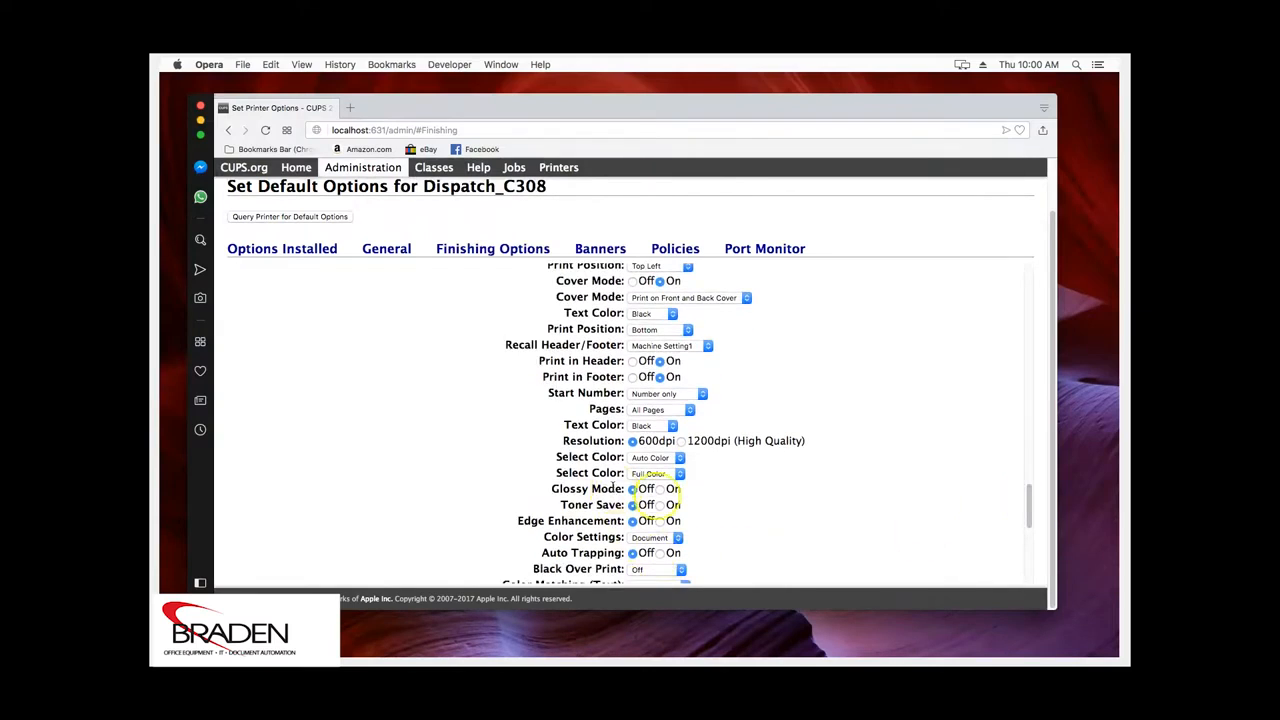
# Set the first and second Select Color dropdowns to Gray Scale and scroll to the bottom
pyautogui.click(678, 458)
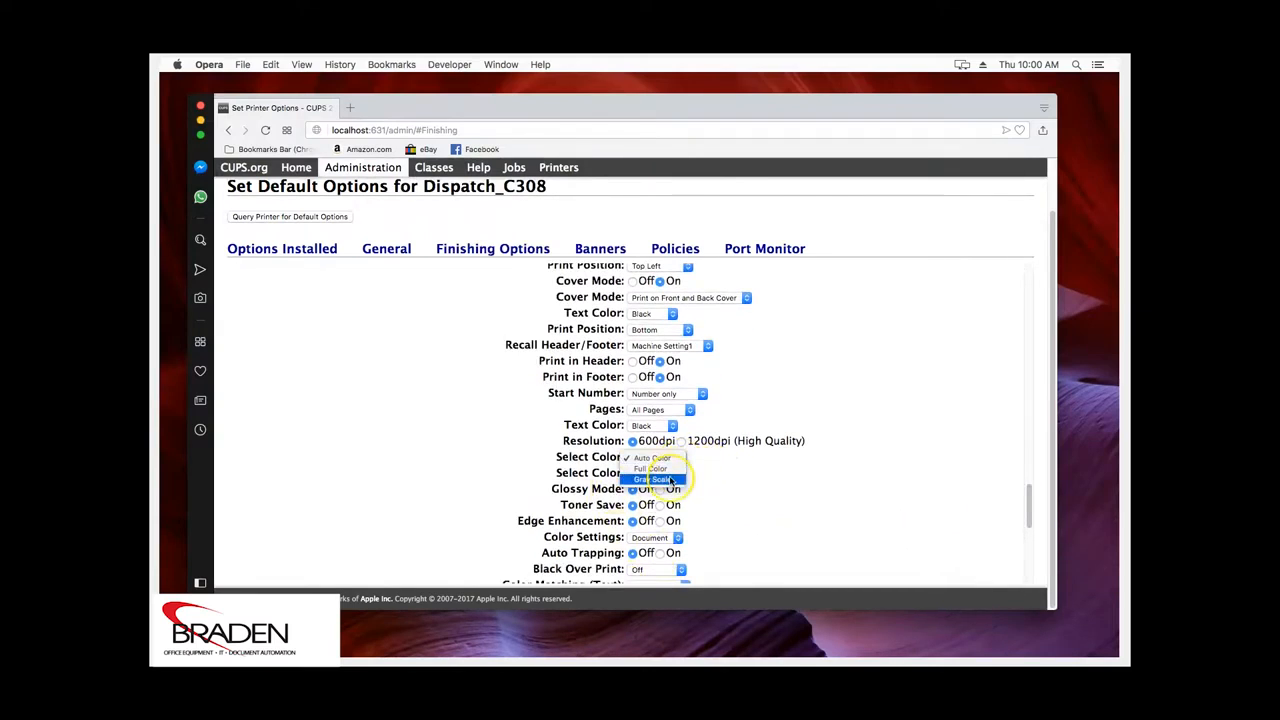
pyautogui.click(670, 480)
pyautogui.click(670, 476)
pyautogui.click(670, 486)
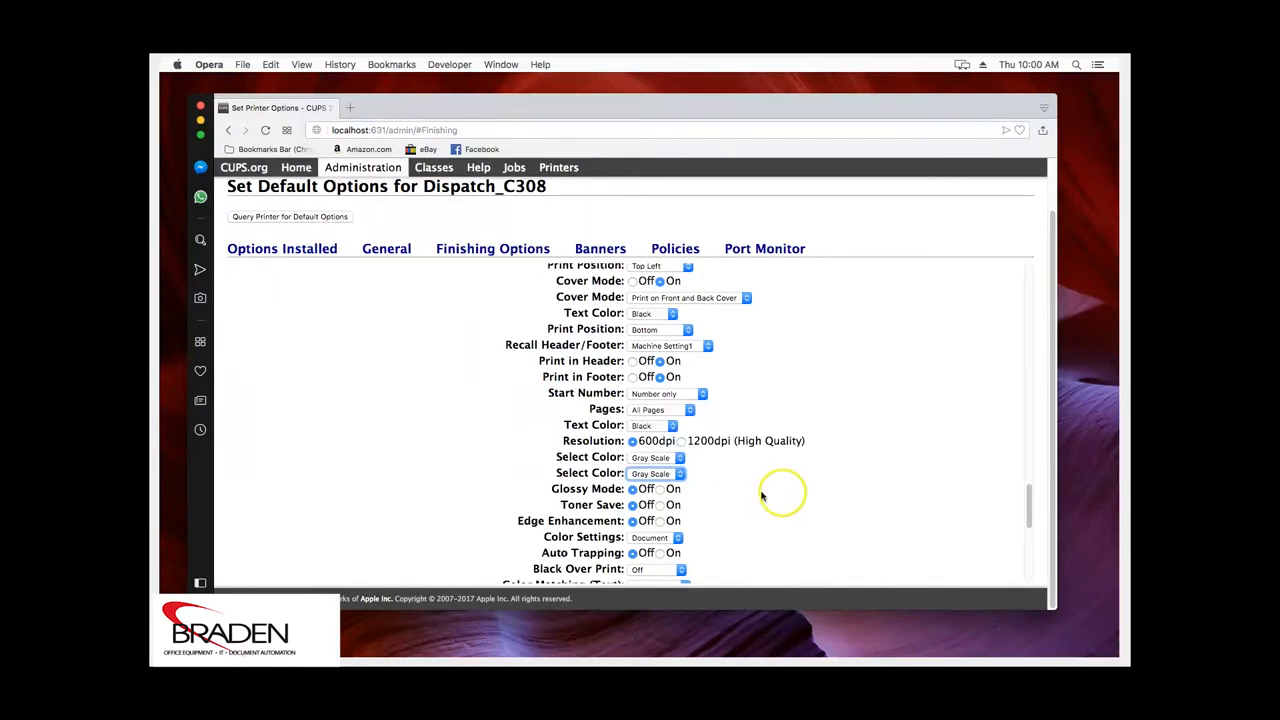
pyautogui.moveTo(1028, 505); pyautogui.dragTo(1024, 556)
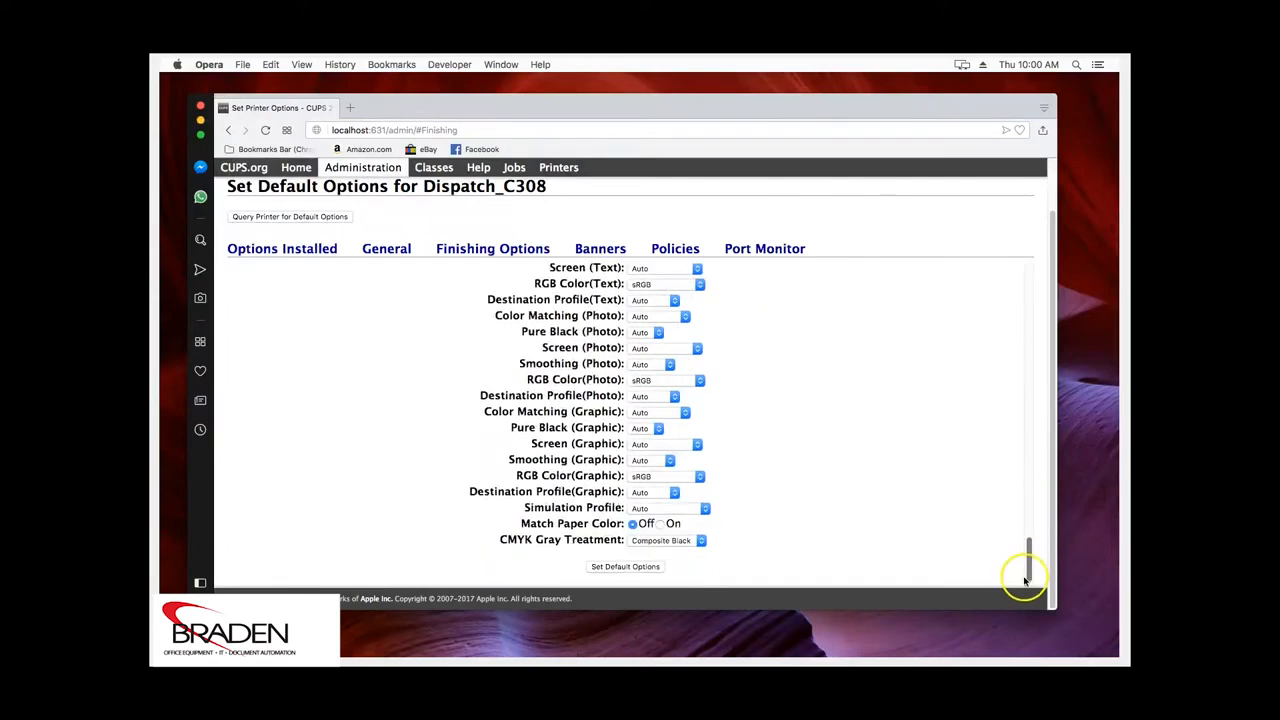
# Save the defaults, confirm sides=one-sided on the printer page, and close Opera
pyautogui.click(602, 568)
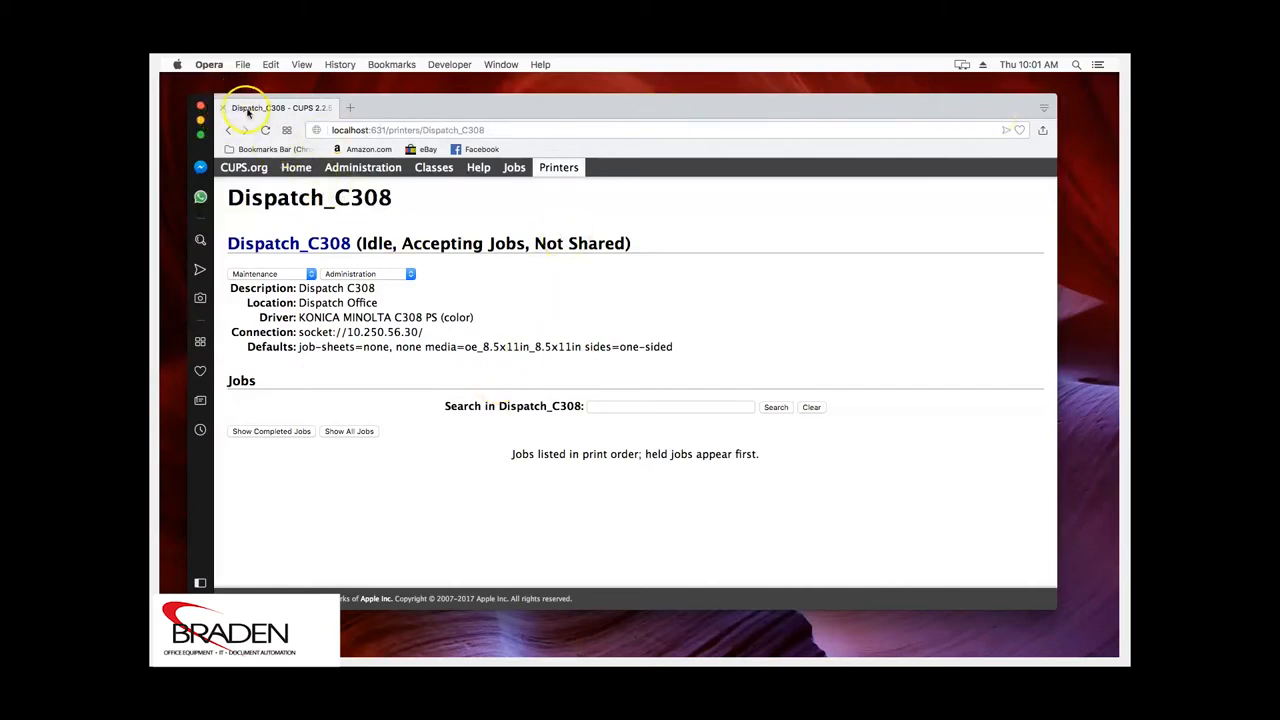
pyautogui.click(201, 107)
# Launch TextEdit, type 'test' in a new document, and open File > Print for Dispatch C308
pyautogui.doubleClick(1008, 290)
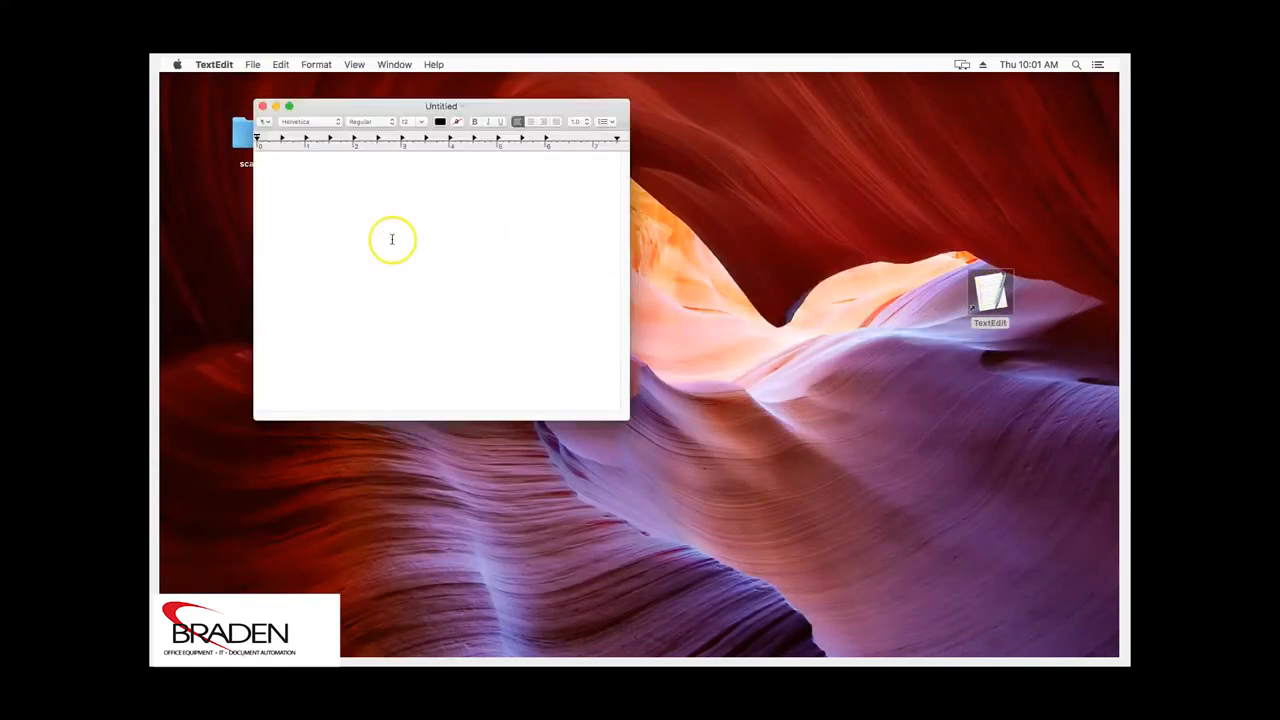
pyautogui.write('test')
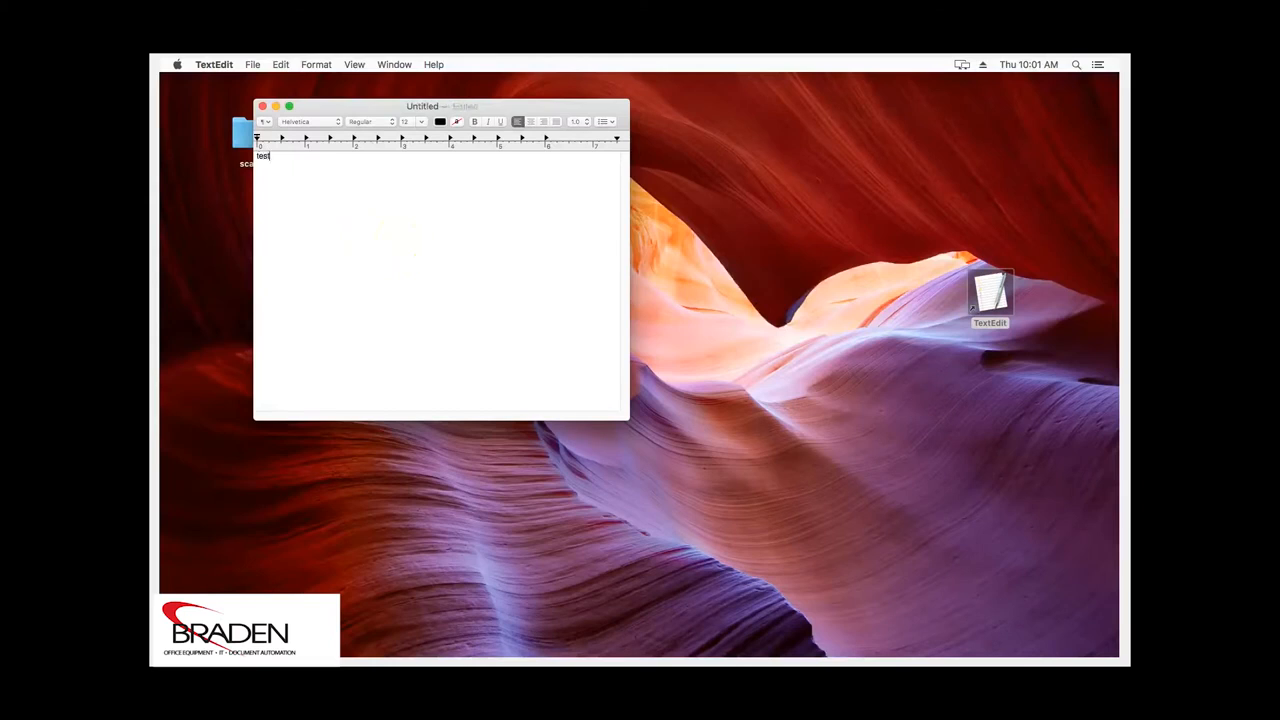
pyautogui.click(254, 66)
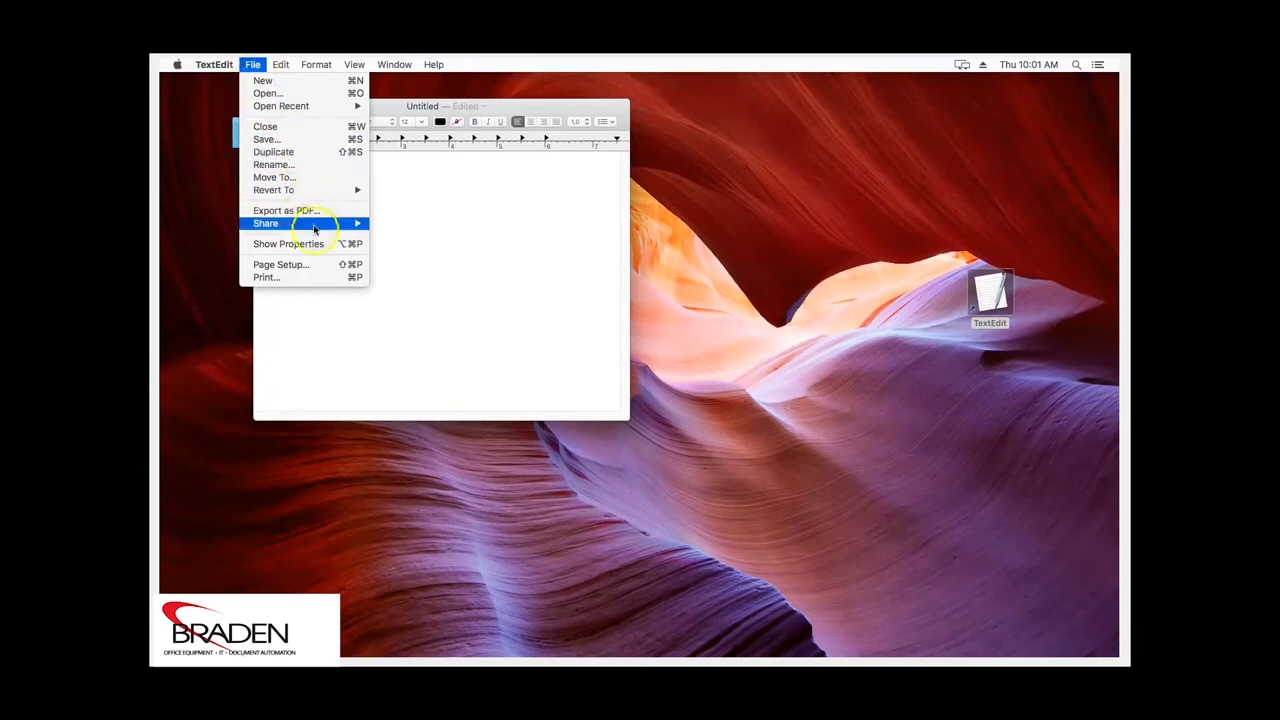
pyautogui.click(316, 278)
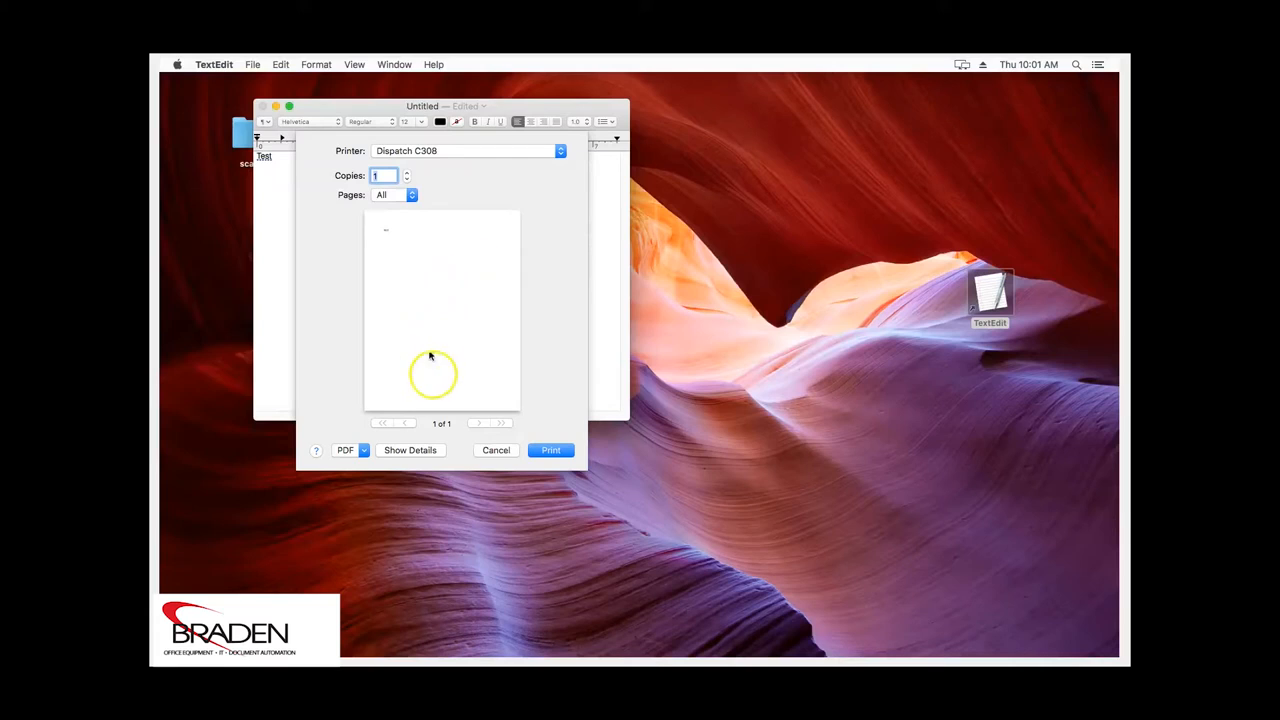
# Expand the print dialog and switch to the Quality pane showing Gray Scale and 600dpi
pyautogui.click(410, 450)
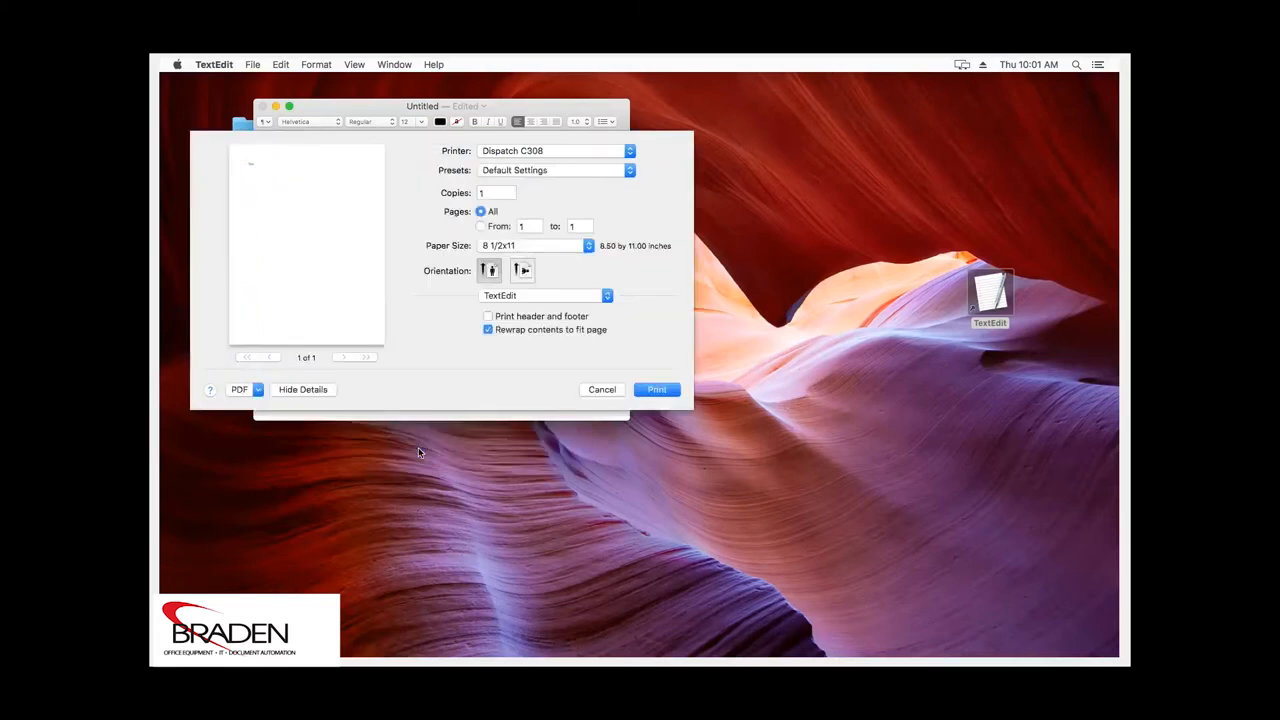
pyautogui.click(606, 298)
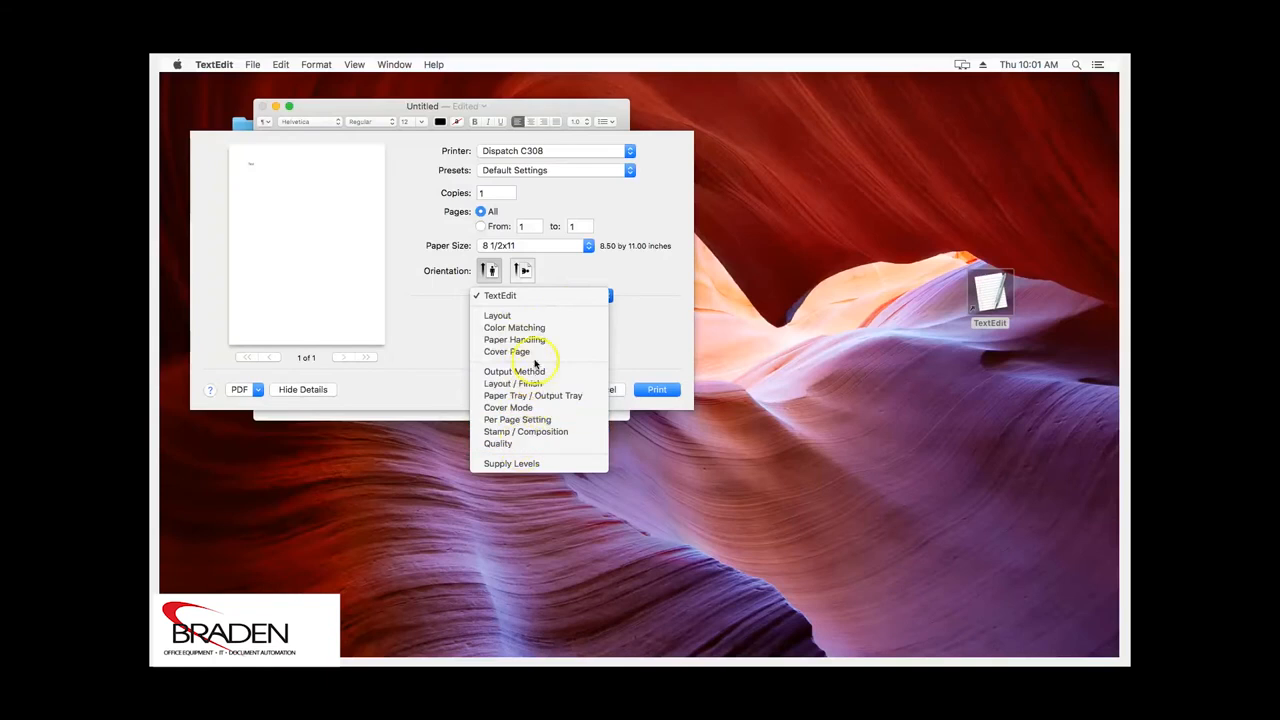
pyautogui.click(529, 442)
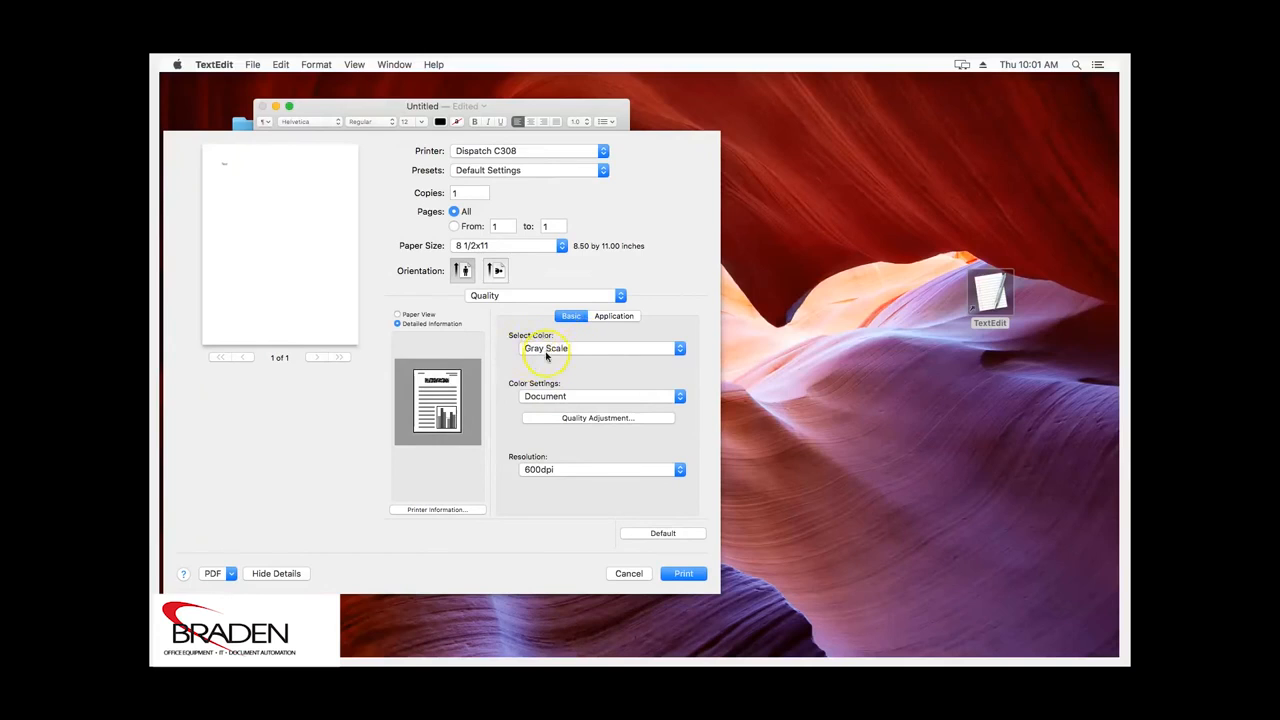
# View the Output Method pane, then Layout / Finish to confirm Print Type 1-Sided with Left Bind
pyautogui.click(620, 296)
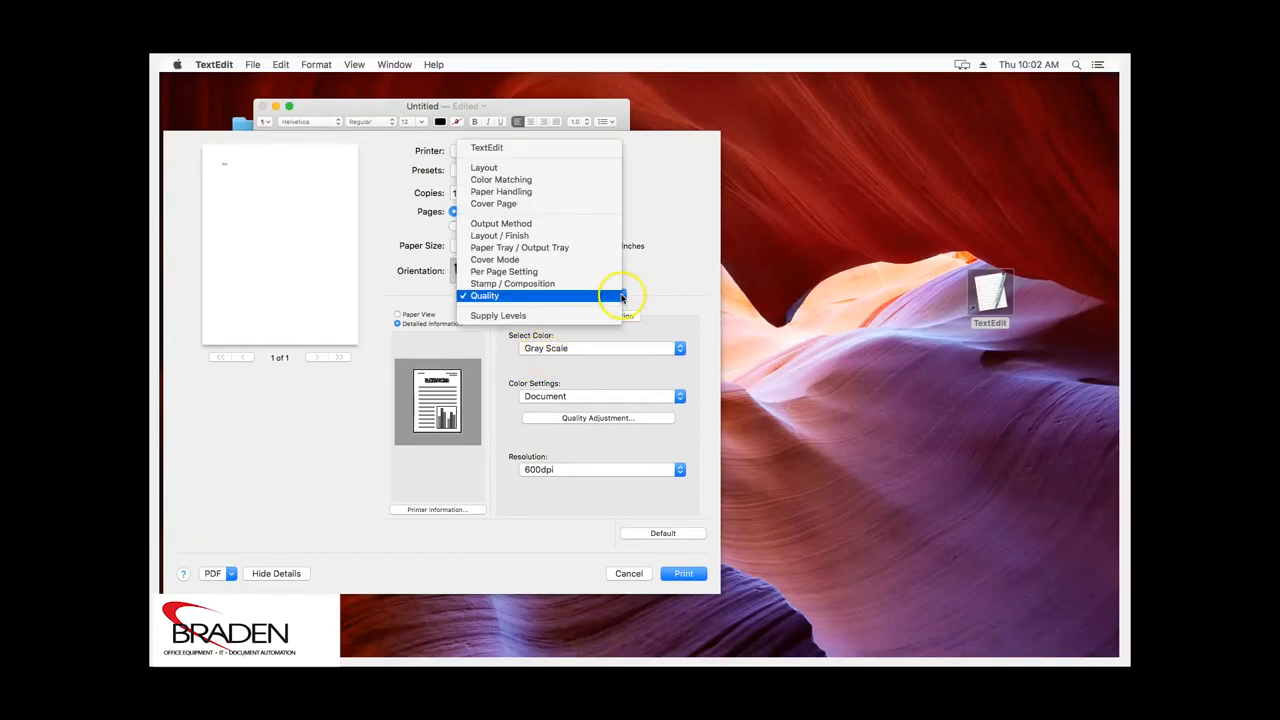
pyautogui.click(562, 224)
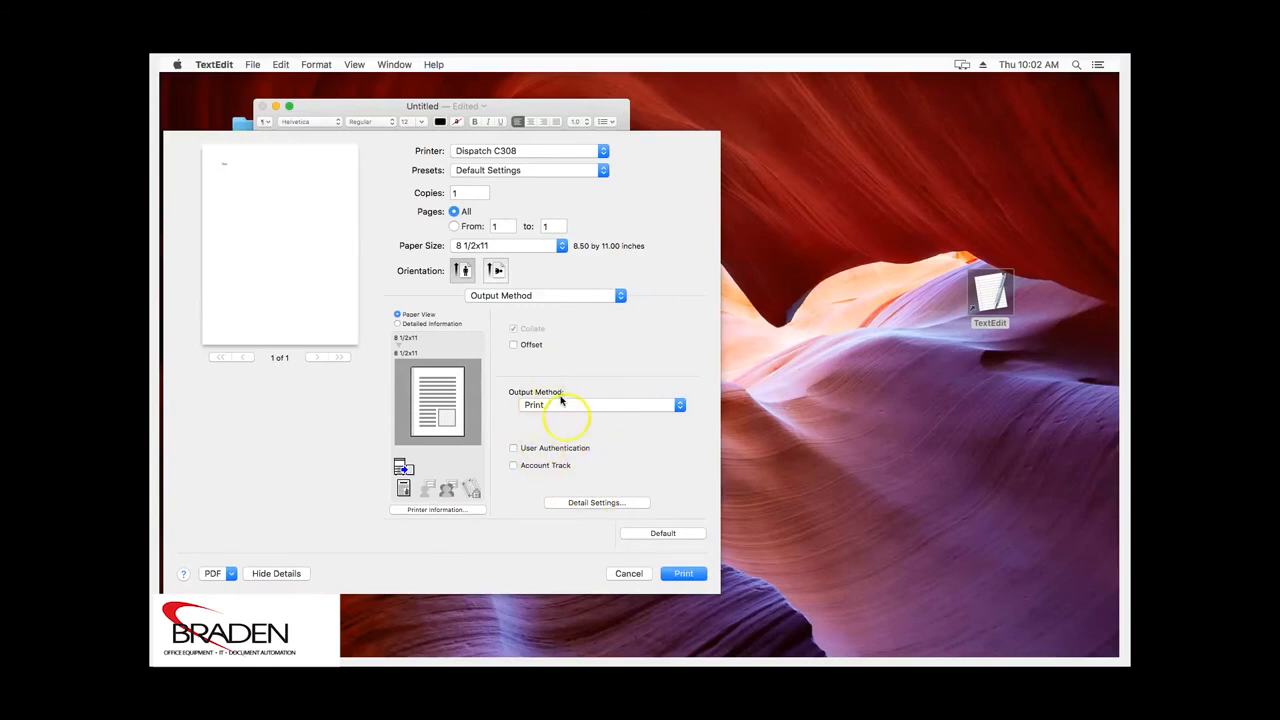
pyautogui.click(620, 297)
pyautogui.click(578, 308)
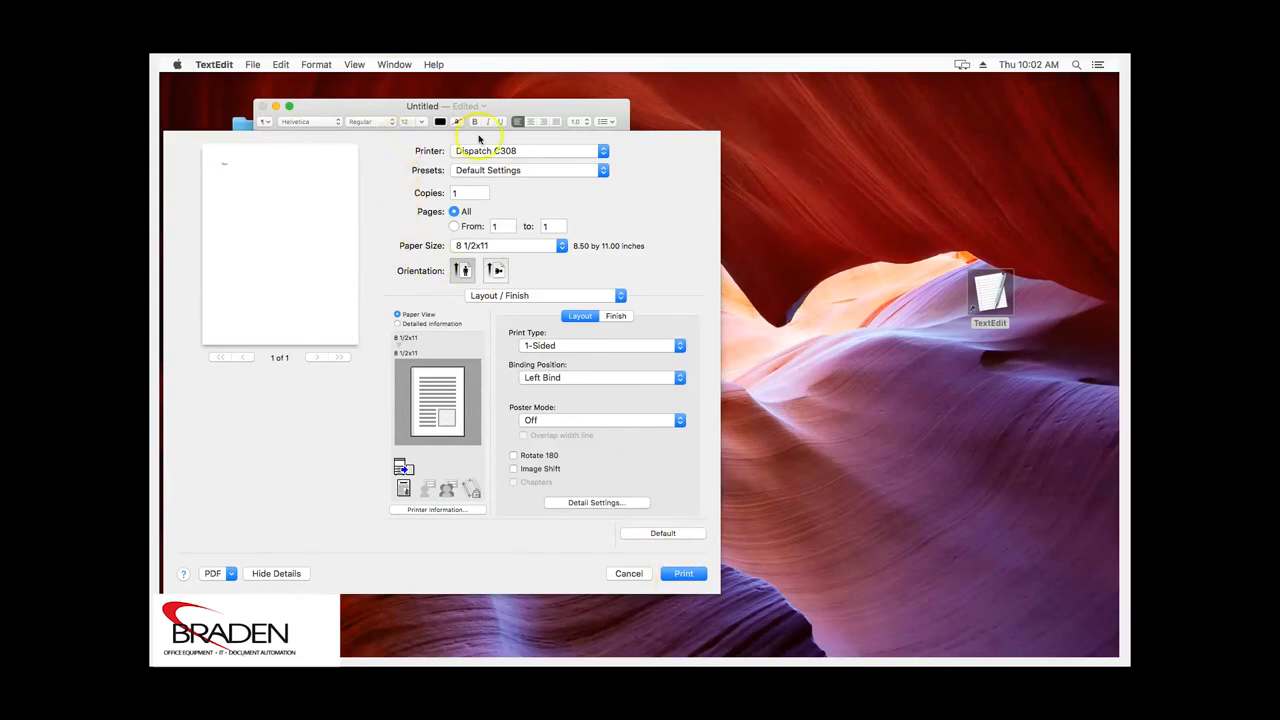
pyautogui.click(672, 575)
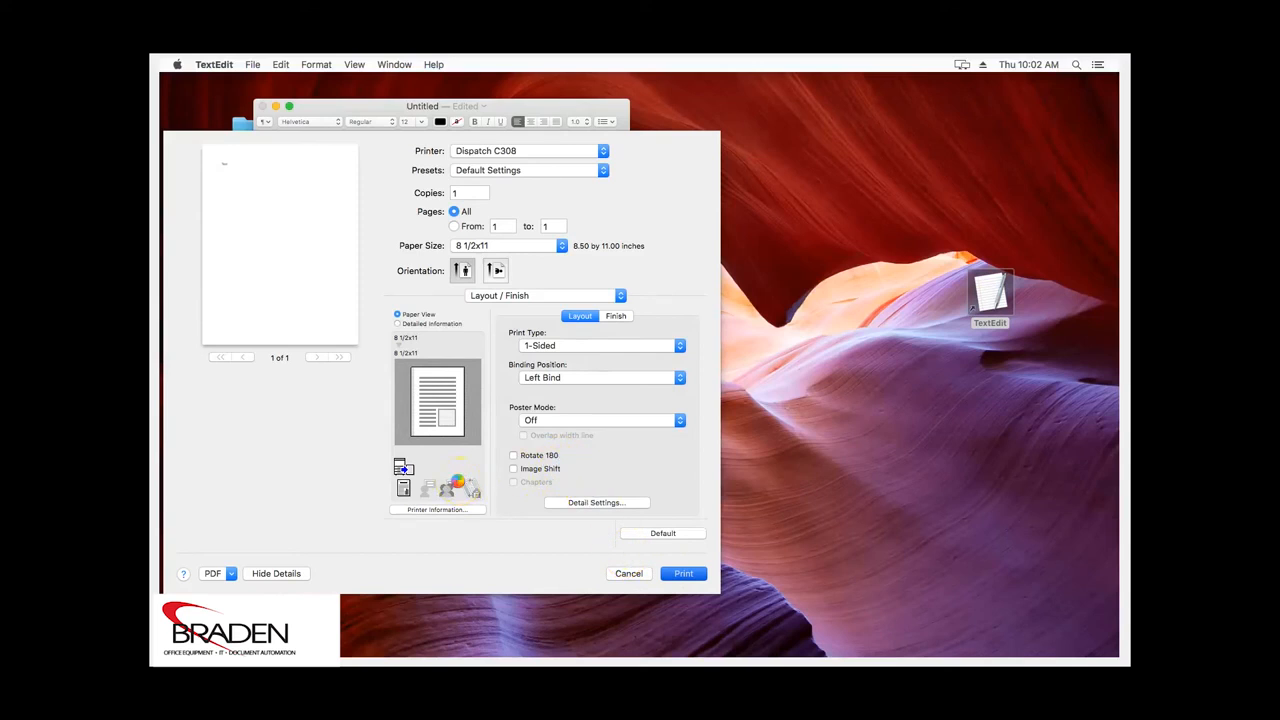
pyautogui.moveTo(290, 656)
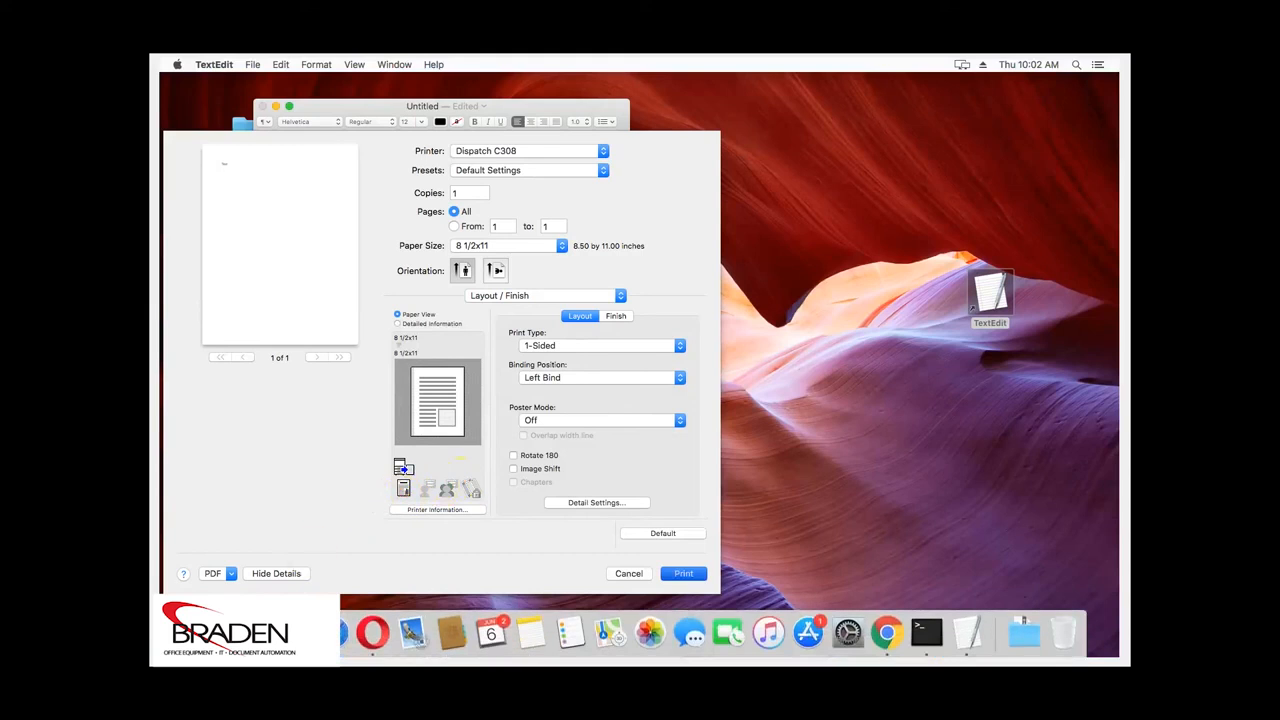